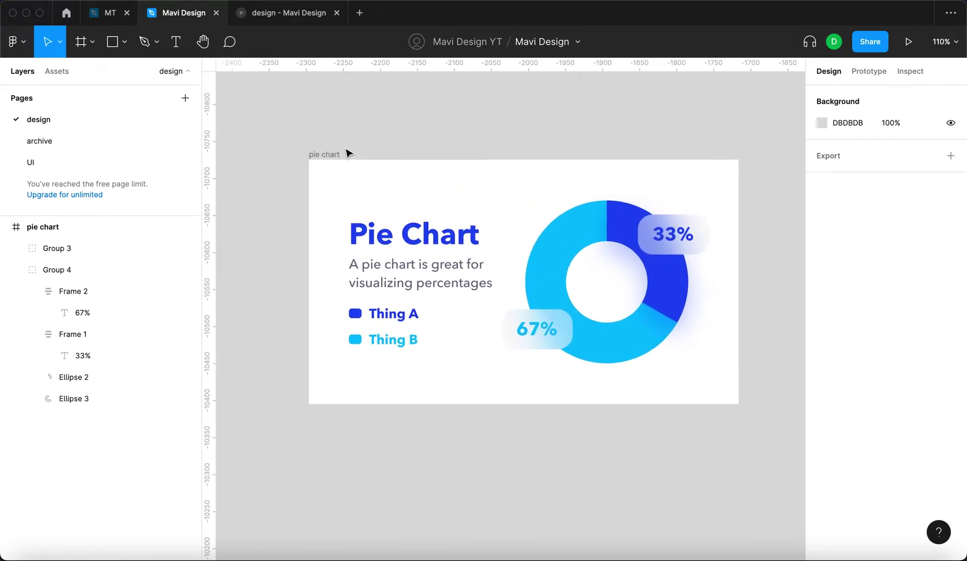
Draw a new frame right of the original chart and name it 'pie chart 2'
{"action": "left_click", "coordinate": [72, 46]}
{"action": "mouse_move", "coordinate": [534, 117]}
{"action": "left_mouse_down"}
{"action": "mouse_move", "coordinate": [718, 239]}
{"action": "mouse_move", "coordinate": [746, 245]}
{"action": "left_mouse_up"}
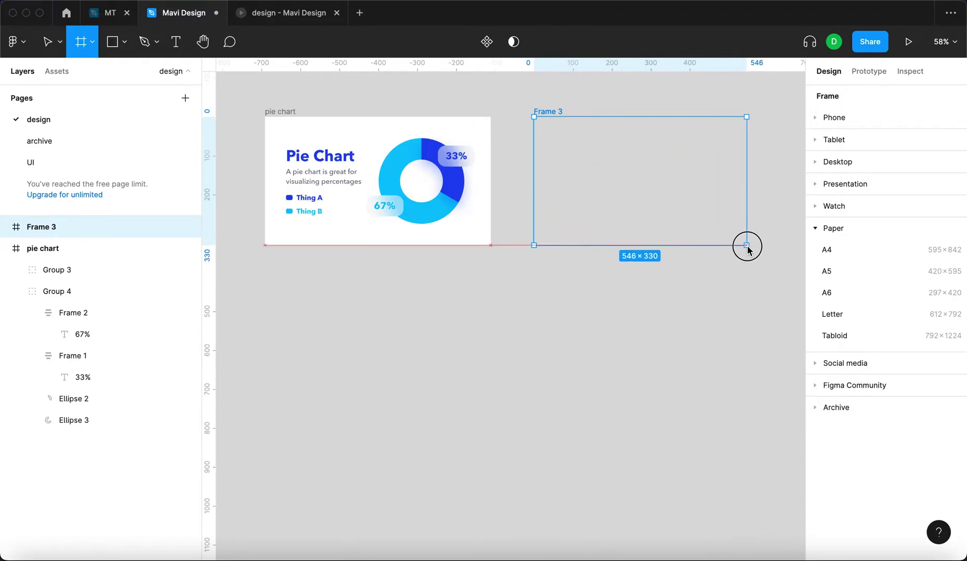
{"action": "double_click", "coordinate": [555, 111]}
{"action": "type", "text": "pie chart 2"}
{"action": "key", "text": "Return"}
Add a 'Pie Chart' headline inside the frame in the original chart's blue
{"action": "left_click", "coordinate": [175, 41]}
{"action": "left_click", "coordinate": [556, 152]}
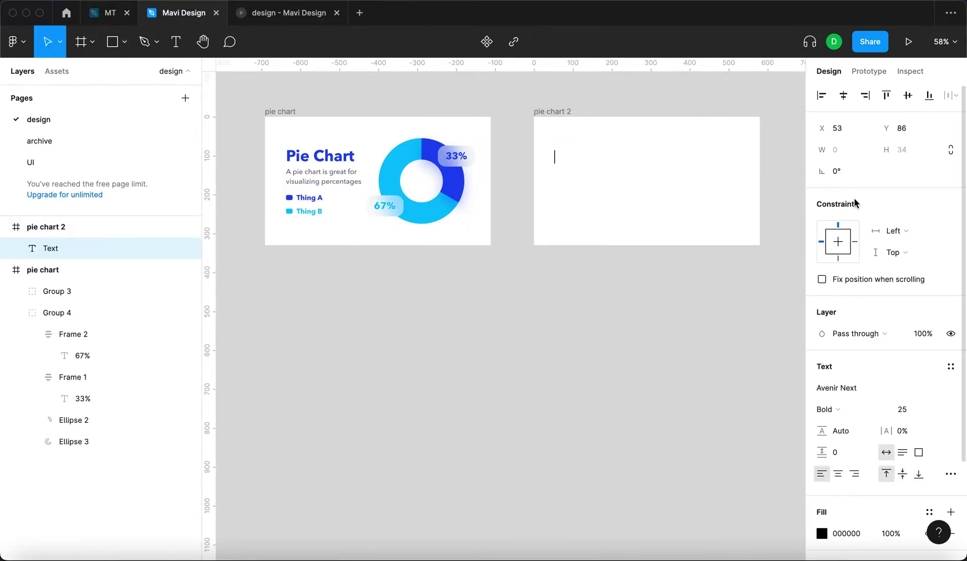
{"action": "type", "text": "Pie Chart"}
{"action": "key", "text": "Escape"}
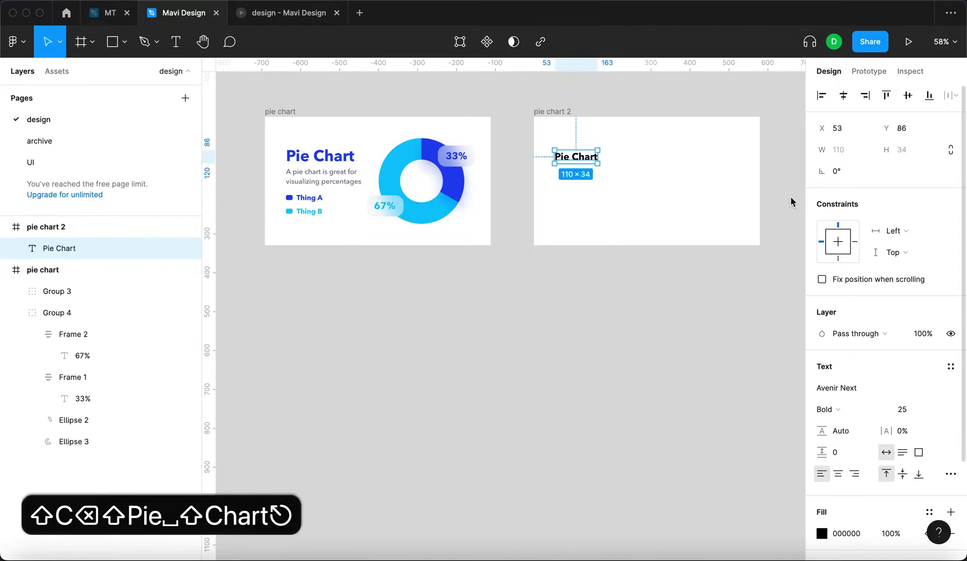
{"action": "key", "text": "i"}
{"action": "left_click", "coordinate": [443, 162]}
Duplicate the headline below it as a smaller two-line description
{"action": "left_click_drag", "start_coordinate": [602, 171], "coordinate": [601, 192]}
{"action": "key", "text": "Return"}
{"action": "type", "text": "A pie chart is great for visualiying"}
{"action": "key", "text": "shift+Down"}
{"action": "key", "text": "shift+Down"}
{"action": "key", "text": "shift+Down"}
{"action": "key", "text": "shift+Up"}
{"action": "key", "text": "Up"}
{"action": "key", "text": "Up"}
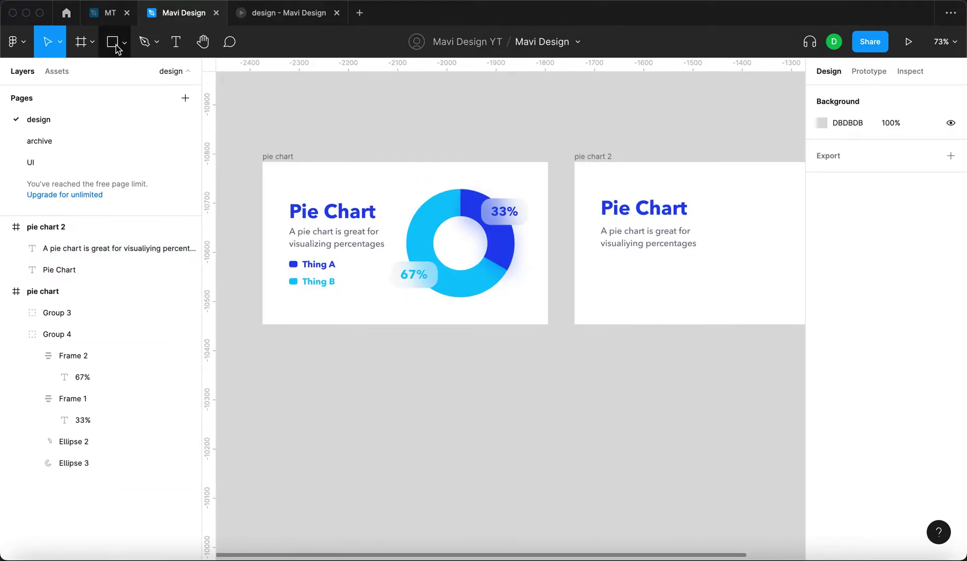
{"action": "left_click", "coordinate": [116, 42]}
Draw a small legend square and copy the description beside it as 'Thing A'
{"action": "left_click_drag", "start_coordinate": [605, 277], "coordinate": [621, 265]}
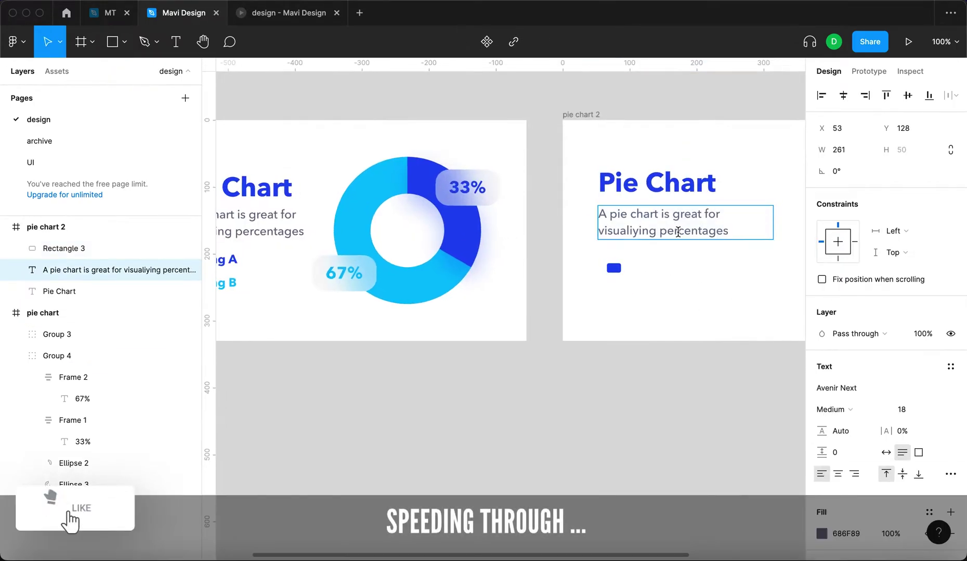
{"action": "left_click", "coordinate": [64, 249]}
{"action": "left_click_drag", "start_coordinate": [662, 223], "coordinate": [668, 269]}
{"action": "type", "text": "Thing A"}
{"action": "key", "text": "Escape"}
{"action": "scroll", "coordinate": [607, 257], "scroll_direction": "up", "scroll_amount": 5}
Make the Thing A label bold and group it with its square
{"action": "left_click", "coordinate": [522, 249]}
{"action": "scroll", "coordinate": [545, 236], "scroll_direction": "up", "scroll_amount": 5}
{"action": "scroll", "coordinate": [545, 235], "scroll_direction": "down", "scroll_amount": 5}
{"action": "scroll", "coordinate": [565, 250], "scroll_direction": "down", "scroll_amount": 2}
{"action": "left_click", "coordinate": [566, 250]}
{"action": "left_click", "coordinate": [864, 408]}
{"action": "left_click", "coordinate": [846, 445]}
{"action": "scroll", "coordinate": [658, 351], "scroll_direction": "down", "scroll_amount": 5}
{"action": "key", "text": "super+g"}
Duplicate the legend row below as 'Thing B' in the original chart's light blue
{"action": "left_click_drag", "start_coordinate": [667, 299], "coordinate": [666, 319]}
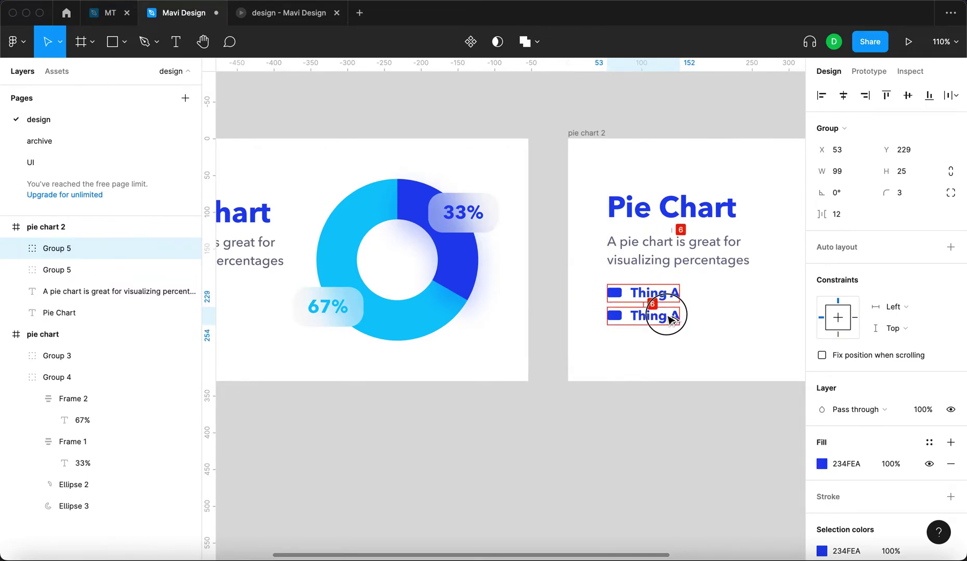
{"action": "scroll", "coordinate": [666, 320], "scroll_direction": "left", "scroll_amount": 5}
{"action": "key", "text": "i"}
{"action": "left_click", "coordinate": [328, 312]}
{"action": "left_click", "coordinate": [483, 356]}
{"action": "scroll", "coordinate": [483, 355], "scroll_direction": "right", "scroll_amount": 3}
{"action": "scroll", "coordinate": [733, 298], "scroll_direction": "down", "scroll_amount": 5, "text": "ctrl"}
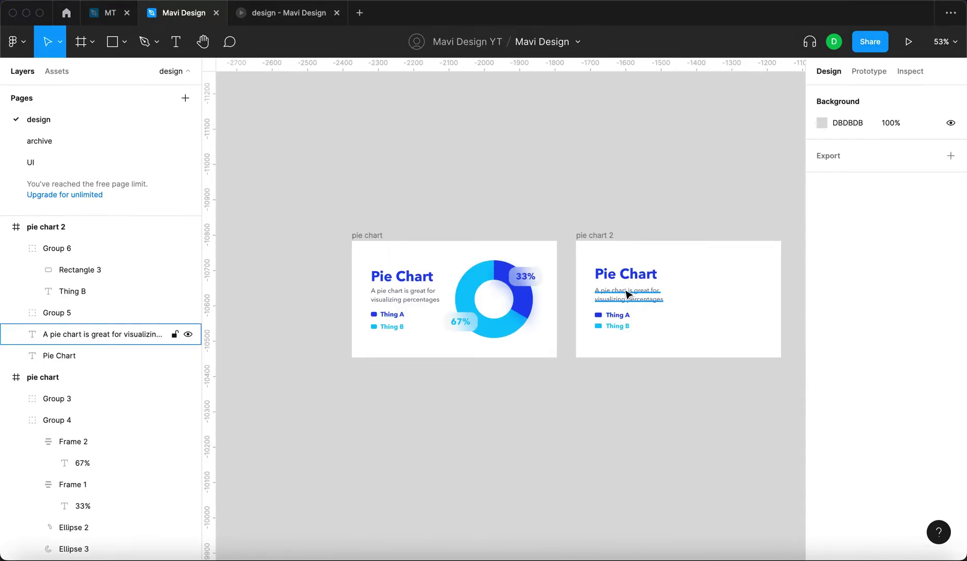
Draw a 221×221 circle on the frame's right, filled with the donut's light blue
{"action": "key", "text": "o"}
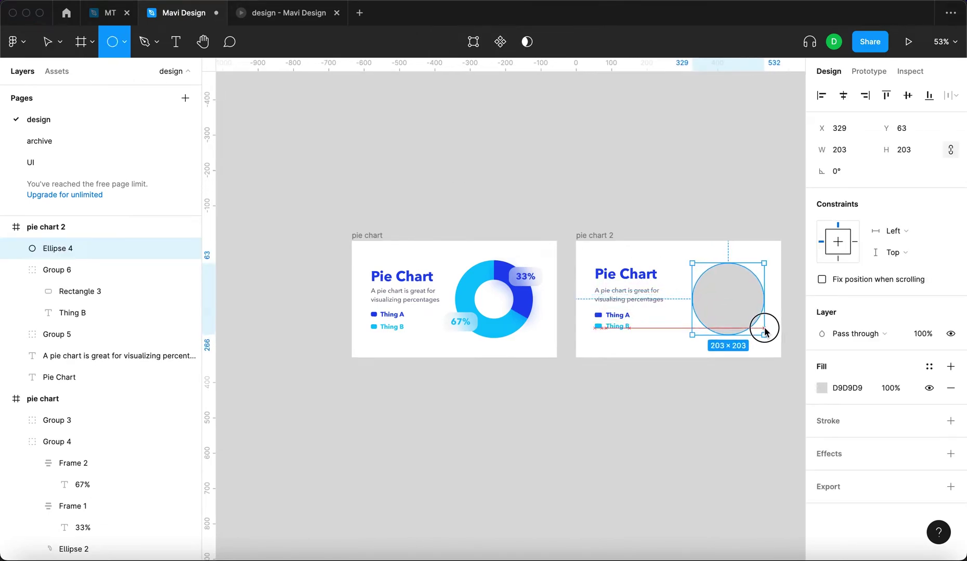
{"action": "scroll", "coordinate": [733, 320], "scroll_direction": "up", "scroll_amount": 5, "text": "ctrl"}
{"action": "mouse_move", "coordinate": [693, 264]}
{"action": "left_mouse_down"}
{"action": "mouse_move", "coordinate": [771, 344]}
{"action": "mouse_move", "coordinate": [736, 321]}
{"action": "left_mouse_up"}
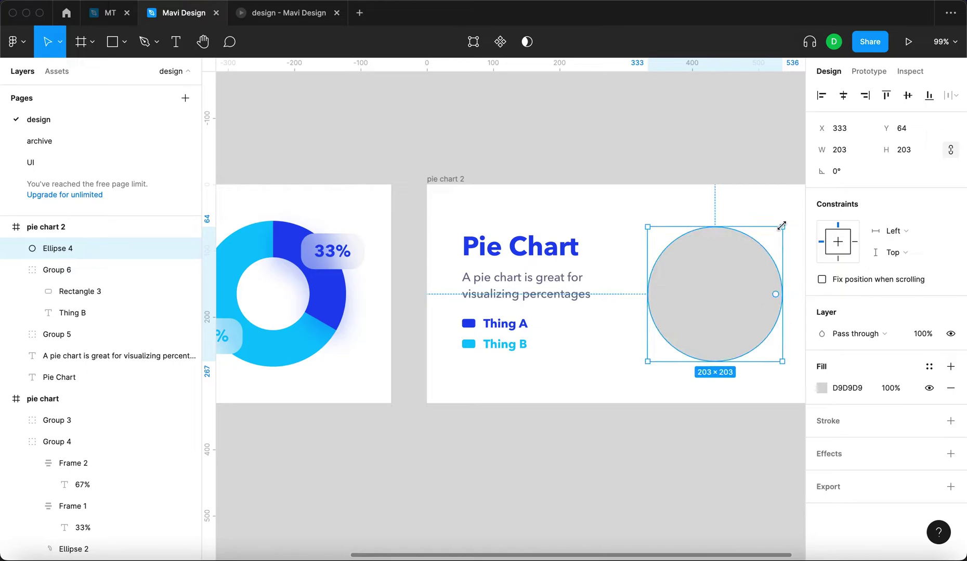
{"action": "left_click_drag", "start_coordinate": [781, 225], "coordinate": [785, 219], "text": "alt"}
{"action": "scroll", "coordinate": [728, 289], "scroll_direction": "right", "scroll_amount": 2}
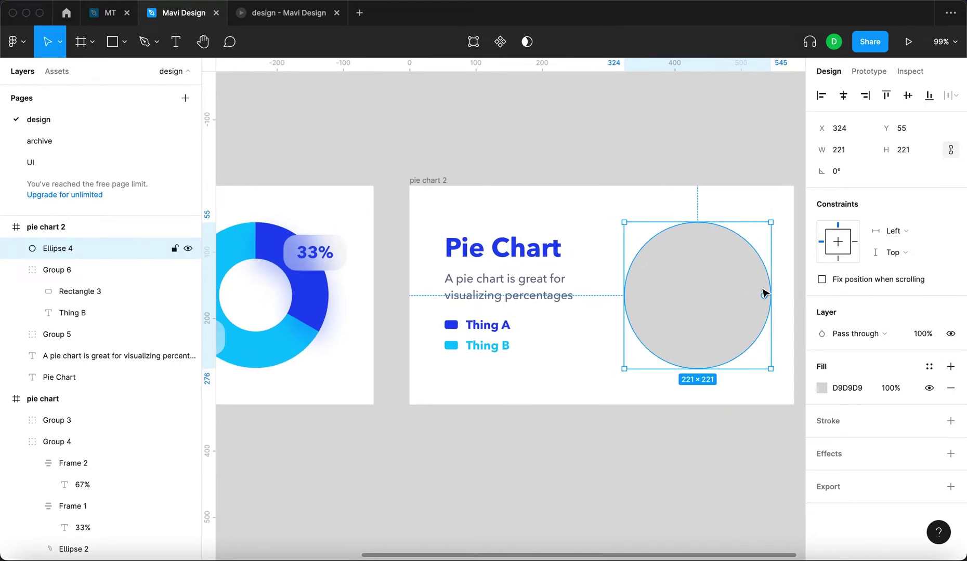
{"action": "key", "text": "i"}
{"action": "left_click", "coordinate": [291, 324]}
{"action": "left_click", "coordinate": [775, 420]}
{"action": "scroll", "coordinate": [514, 334], "scroll_direction": "left", "scroll_amount": 5}
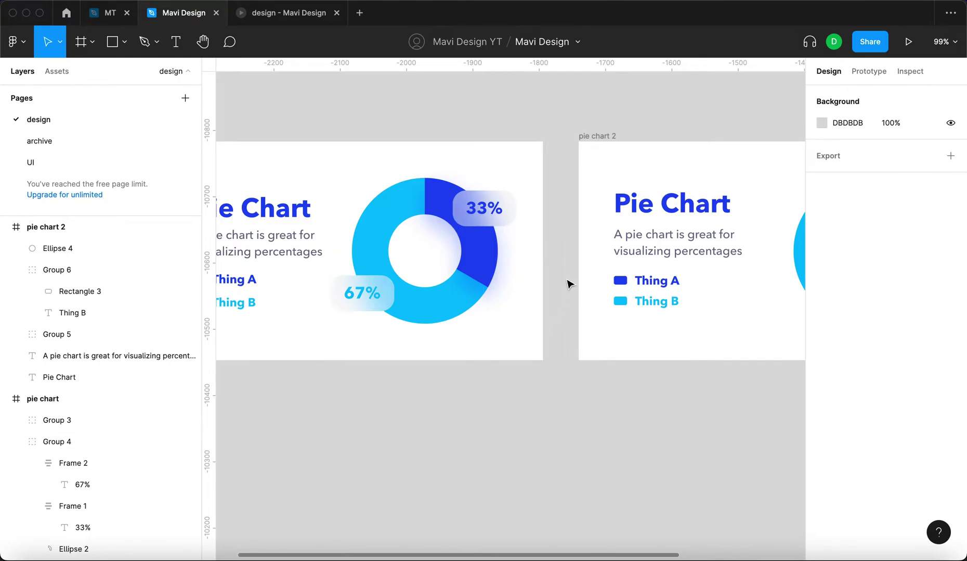
Inspect the shape of the original donut's dark blue arc
{"action": "double_click", "coordinate": [490, 263]}
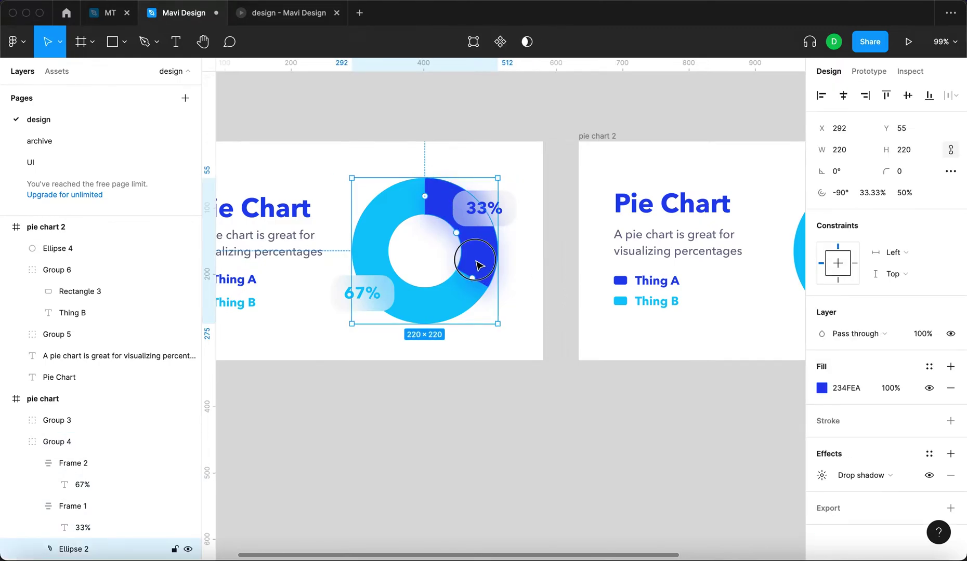
{"action": "double_click", "coordinate": [475, 264]}
{"action": "left_click", "coordinate": [527, 269]}
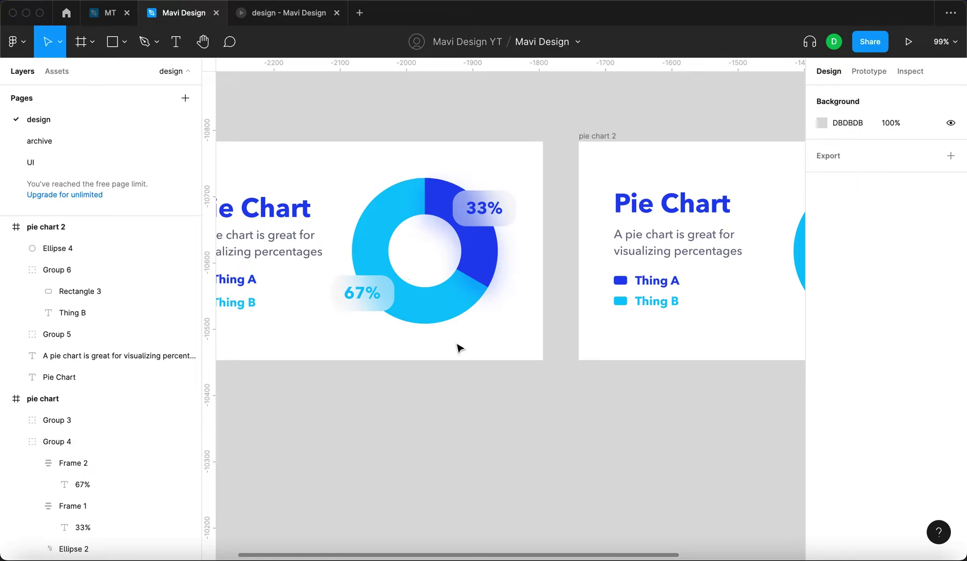
Cut the light blue circle to a 66.67% arc sweep and rotate its start point
{"action": "left_click_drag", "start_coordinate": [702, 416], "coordinate": [577, 410]}
{"action": "left_click", "coordinate": [682, 261]}
{"action": "scroll", "coordinate": [742, 265], "scroll_direction": "right", "scroll_amount": 2}
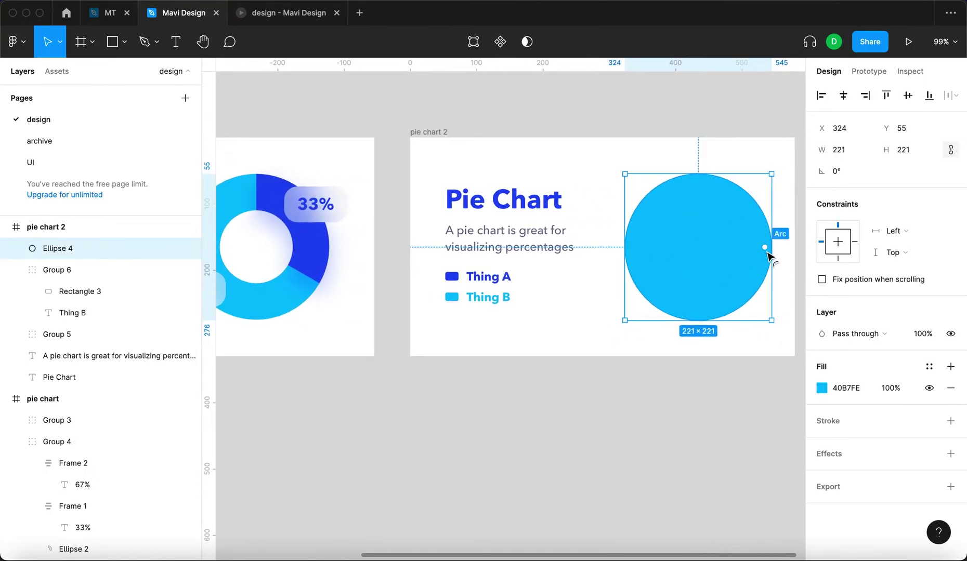
{"action": "scroll", "coordinate": [768, 251], "scroll_direction": "up", "scroll_amount": 5}
{"action": "scroll", "coordinate": [770, 250], "scroll_direction": "up", "scroll_amount": 1}
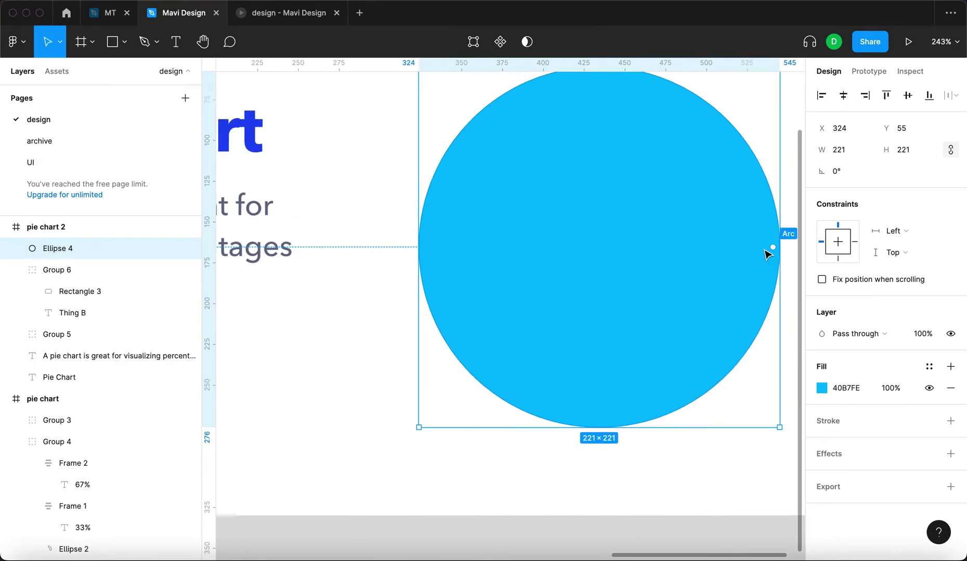
{"action": "scroll", "coordinate": [768, 251], "scroll_direction": "right", "scroll_amount": 2}
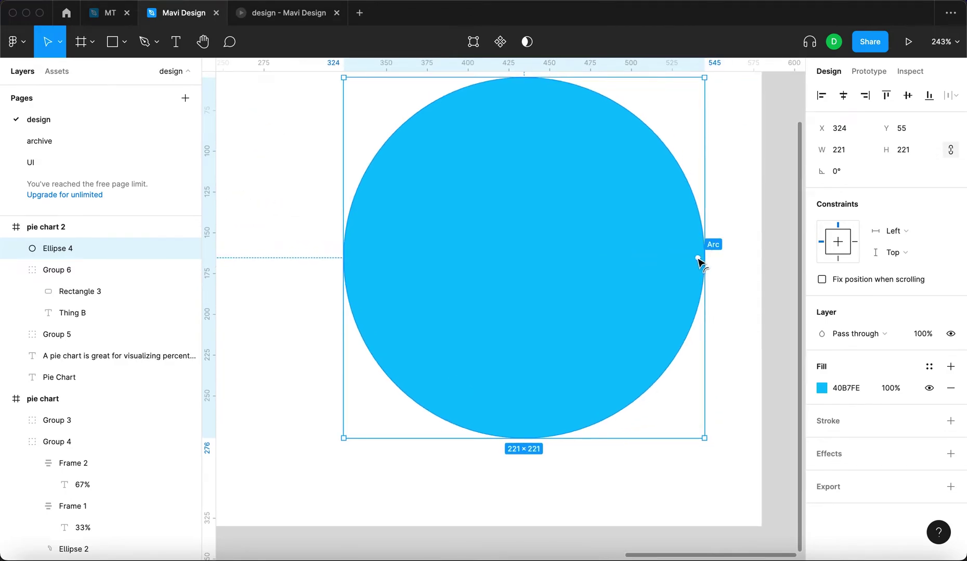
{"action": "scroll", "coordinate": [697, 261], "scroll_direction": "down", "scroll_amount": 3}
{"action": "scroll", "coordinate": [693, 255], "scroll_direction": "down", "scroll_amount": 2}
{"action": "mouse_move", "coordinate": [692, 255]}
{"action": "left_mouse_down"}
{"action": "mouse_move", "coordinate": [690, 234]}
{"action": "mouse_move", "coordinate": [643, 195]}
{"action": "mouse_move", "coordinate": [582, 204]}
{"action": "mouse_move", "coordinate": [558, 226]}
{"action": "mouse_move", "coordinate": [568, 222]}
{"action": "mouse_move", "coordinate": [554, 209]}
{"action": "left_mouse_up"}
{"action": "scroll", "coordinate": [658, 248], "scroll_direction": "down", "scroll_amount": 3}
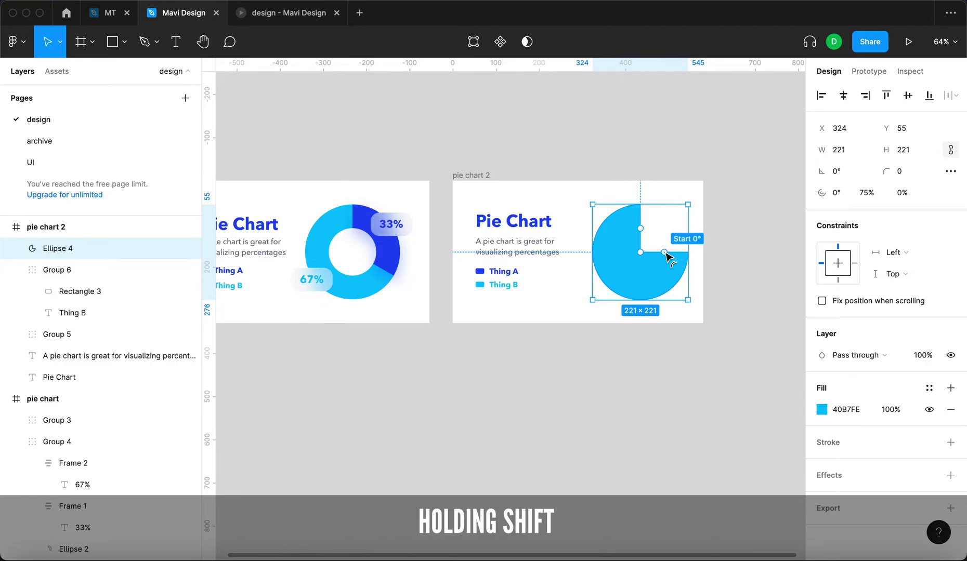
{"action": "mouse_move", "coordinate": [666, 257]}
{"action": "left_mouse_down"}
{"action": "mouse_move", "coordinate": [639, 219]}
{"action": "mouse_move", "coordinate": [643, 199]}
{"action": "left_mouse_up"}
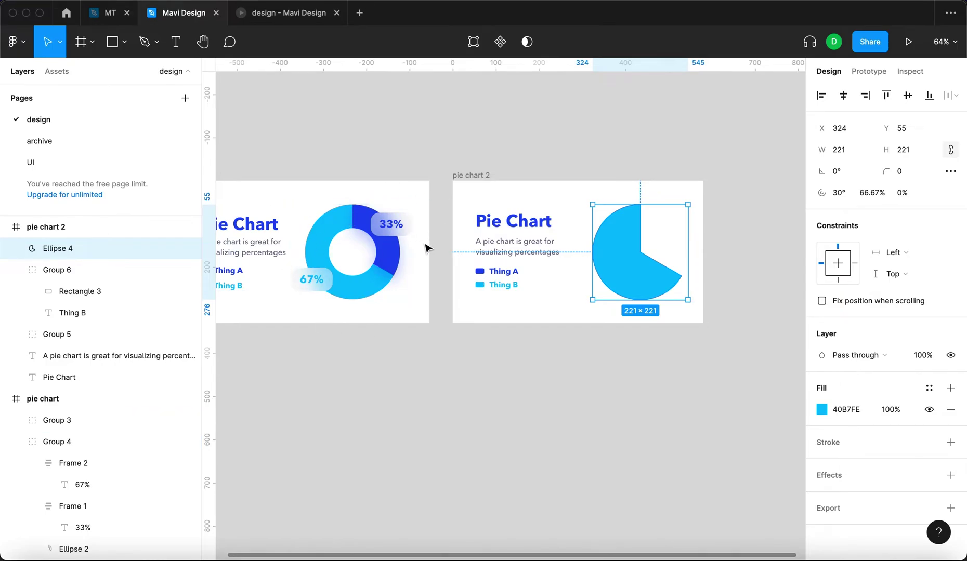
{"action": "left_click", "coordinate": [666, 144]}
Set the light blue slice's inner radius ratio to 50%, leaving a hollow two-thirds ring
{"action": "double_click", "coordinate": [379, 289]}
{"action": "left_click", "coordinate": [642, 262]}
{"action": "key", "text": "shift+Up"}
{"action": "key", "text": "shift+Up"}
{"action": "key", "text": "shift+Up"}
{"action": "key", "text": "shift+Up"}
{"action": "key", "text": "shift+Up"}
{"action": "key", "text": "shift+Up"}
{"action": "key", "text": "shift+Down"}
{"action": "key", "text": "Down"}
{"action": "key", "text": "Down"}
{"action": "key", "text": "Down"}
{"action": "key", "text": "Down"}
{"action": "key", "text": "Down"}
{"action": "key", "text": "Down"}
{"action": "key", "text": "Up"}
{"action": "key", "text": "Up"}
{"action": "key", "text": "Up"}
{"action": "key", "text": "Up"}
{"action": "key", "text": "Up"}
{"action": "key", "text": "Up"}
{"action": "key", "text": "Down"}
{"action": "key", "text": "Down"}
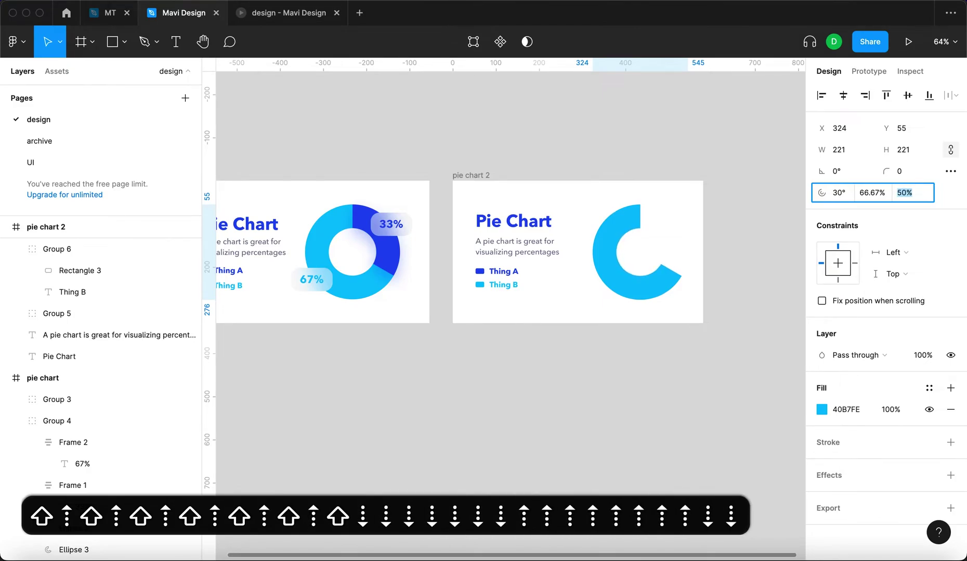
{"action": "key", "text": "Return"}
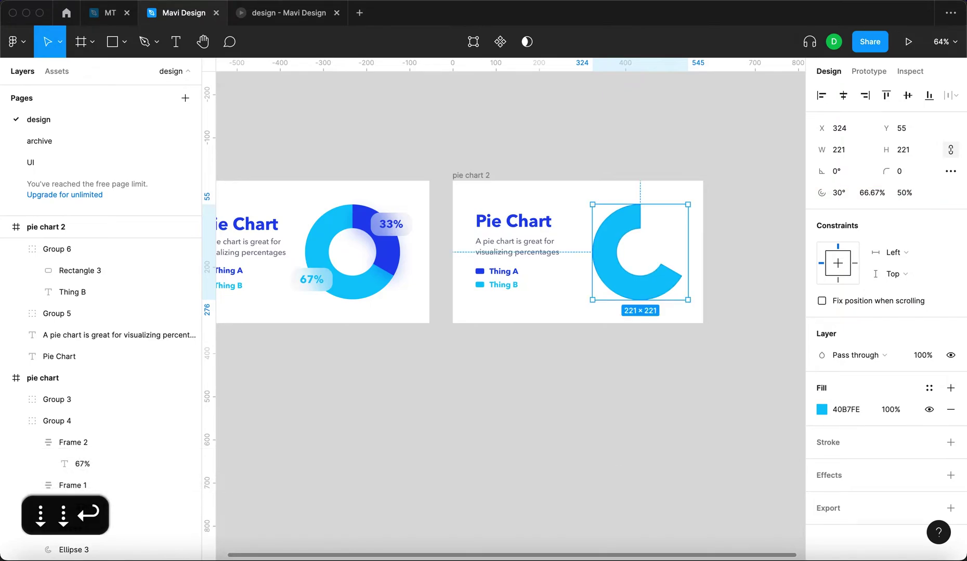
{"action": "scroll", "coordinate": [636, 251], "scroll_direction": "up", "scroll_amount": 5}
Duplicate the light blue ring and reshape the copy into a one-third segment from the top
{"action": "key", "text": "super+d"}
{"action": "mouse_move", "coordinate": [703, 295]}
{"action": "left_mouse_down"}
{"action": "mouse_move", "coordinate": [670, 201]}
{"action": "mouse_move", "coordinate": [645, 193]}
{"action": "left_mouse_up"}
{"action": "mouse_move", "coordinate": [580, 257]}
{"action": "left_mouse_down"}
{"action": "mouse_move", "coordinate": [710, 283]}
{"action": "mouse_move", "coordinate": [723, 273]}
{"action": "left_mouse_up"}
{"action": "scroll", "coordinate": [639, 245], "scroll_direction": "down", "scroll_amount": 3}
{"action": "scroll", "coordinate": [610, 214], "scroll_direction": "down", "scroll_amount": 2}
Colour the one-third segment with the headline's dark blue
{"action": "left_click", "coordinate": [668, 276]}
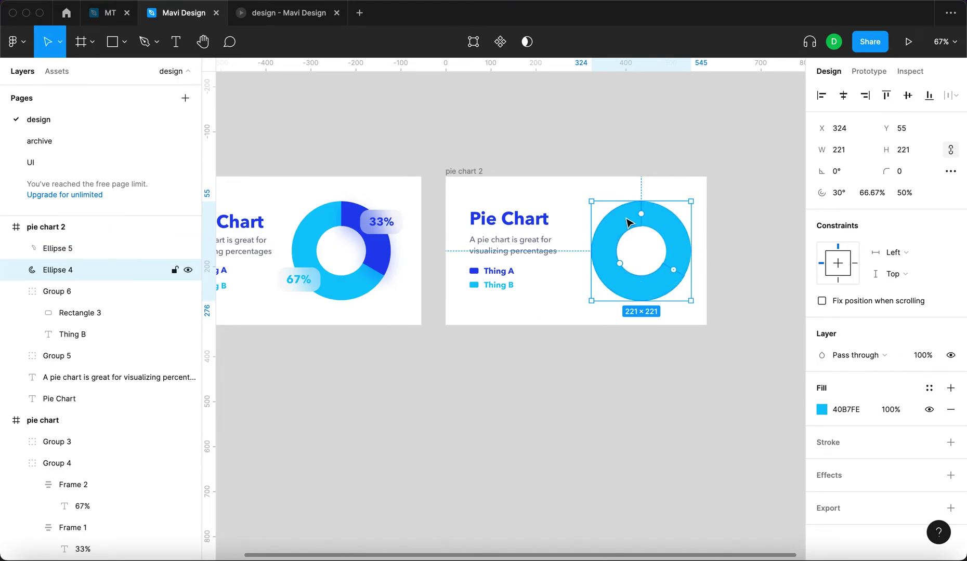
{"action": "left_click", "coordinate": [665, 241]}
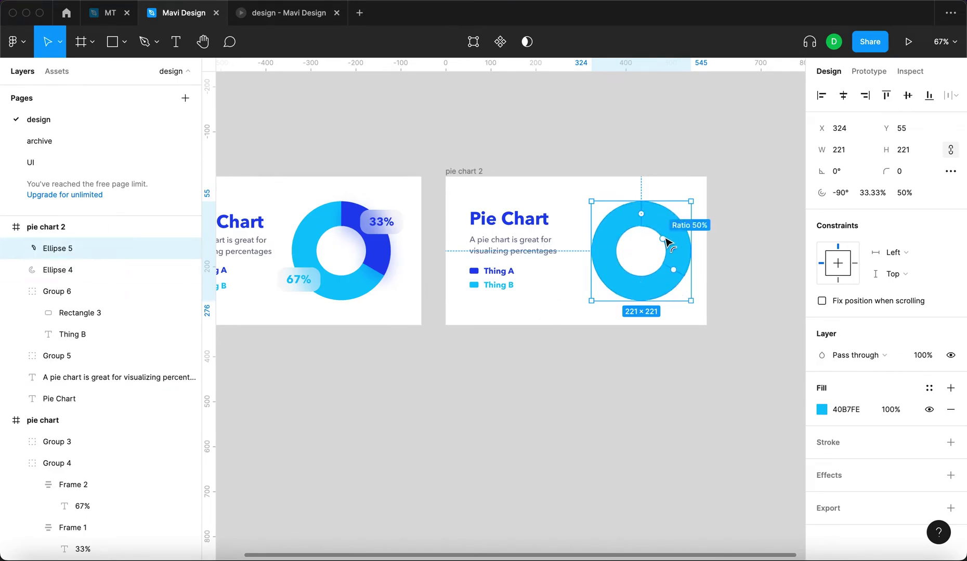
{"action": "key", "text": "i"}
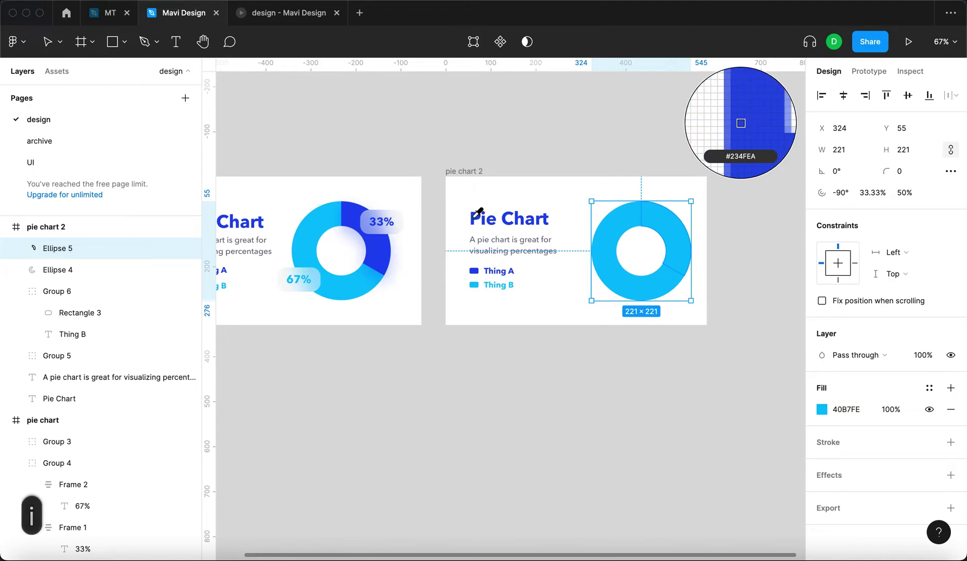
{"action": "scroll", "coordinate": [481, 208], "scroll_direction": "up", "scroll_amount": 5, "text": "ctrl"}
{"action": "left_click", "coordinate": [480, 223]}
{"action": "scroll", "coordinate": [479, 223], "scroll_direction": "down", "scroll_amount": 5, "text": "ctrl"}
Add a drop shadow to the dark blue segment, coloured 234FEA
{"action": "left_click", "coordinate": [950, 475]}
{"action": "left_click", "coordinate": [821, 496]}
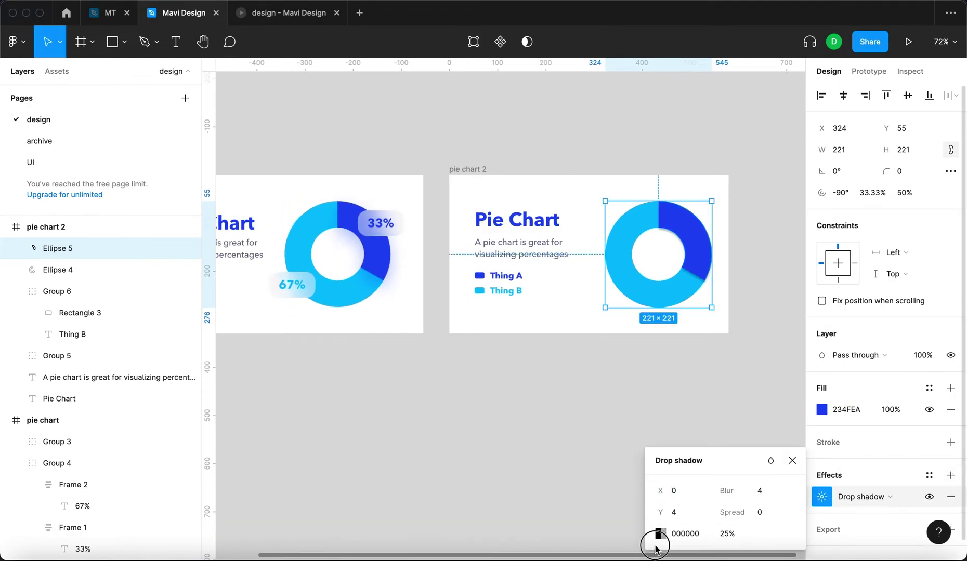
{"action": "left_click", "coordinate": [660, 533]}
{"action": "key", "text": "i"}
{"action": "left_click", "coordinate": [702, 230]}
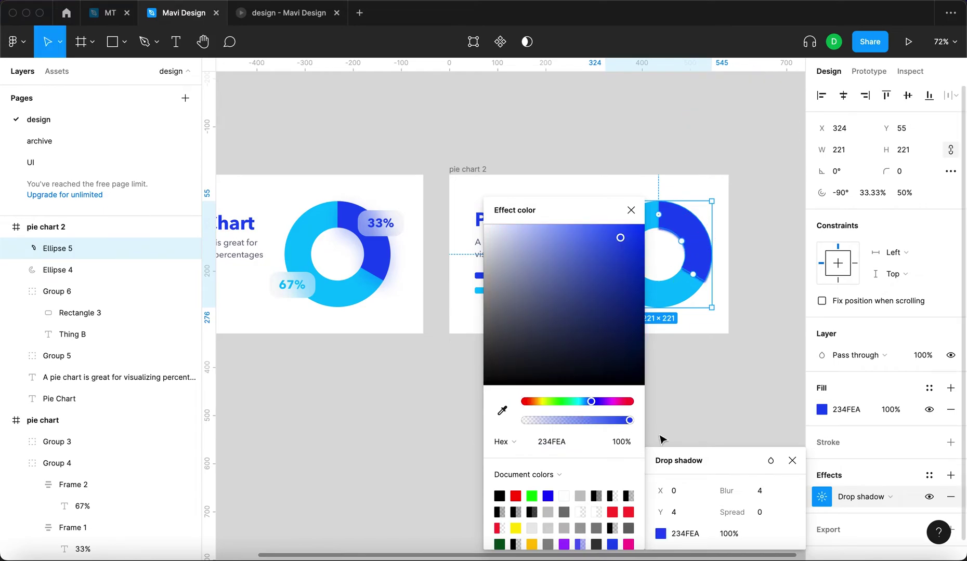
Set the shadow blur to 29, Y offset to 14 and opacity to 40%
{"action": "key", "text": "shift+Up"}
{"action": "key", "text": "shift+Up"}
{"action": "key", "text": "shift+Up"}
{"action": "key", "text": "shift+Down"}
{"action": "left_click", "coordinate": [702, 513]}
{"action": "key", "text": "shift+Up"}
{"action": "left_click", "coordinate": [758, 496]}
{"action": "key", "text": "shift+Up"}
{"action": "key", "text": "shift+Down"}
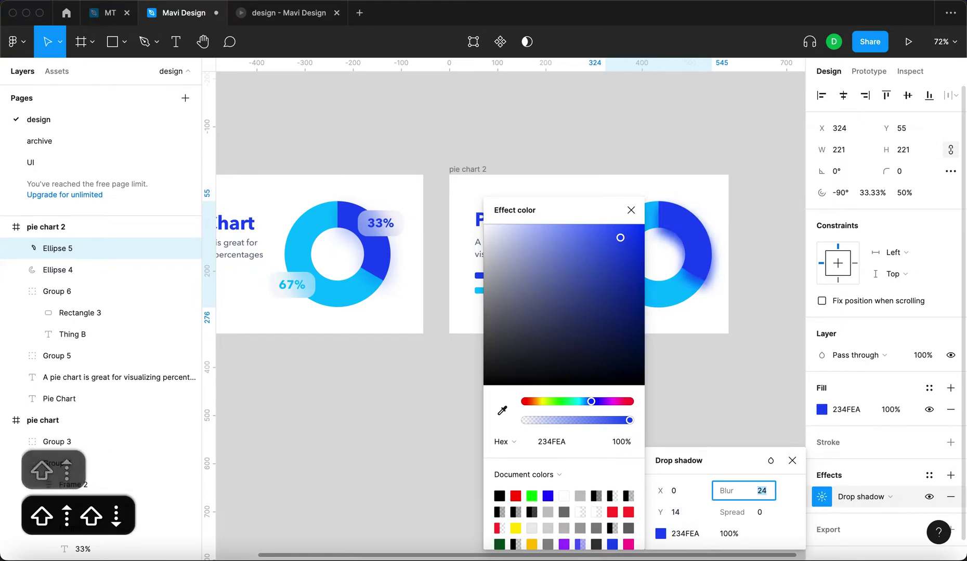
{"action": "key", "text": "Up"}
{"action": "key", "text": "Up"}
{"action": "key", "text": "Up"}
{"action": "key", "text": "Up"}
{"action": "key", "text": "Up"}
{"action": "left_click", "coordinate": [724, 533]}
{"action": "key", "text": "shift+Down"}
{"action": "key", "text": "shift+Down"}
{"action": "key", "text": "shift+Down"}
{"action": "key", "text": "shift+Down"}
{"action": "key", "text": "shift+Down"}
{"action": "key", "text": "shift+Down"}
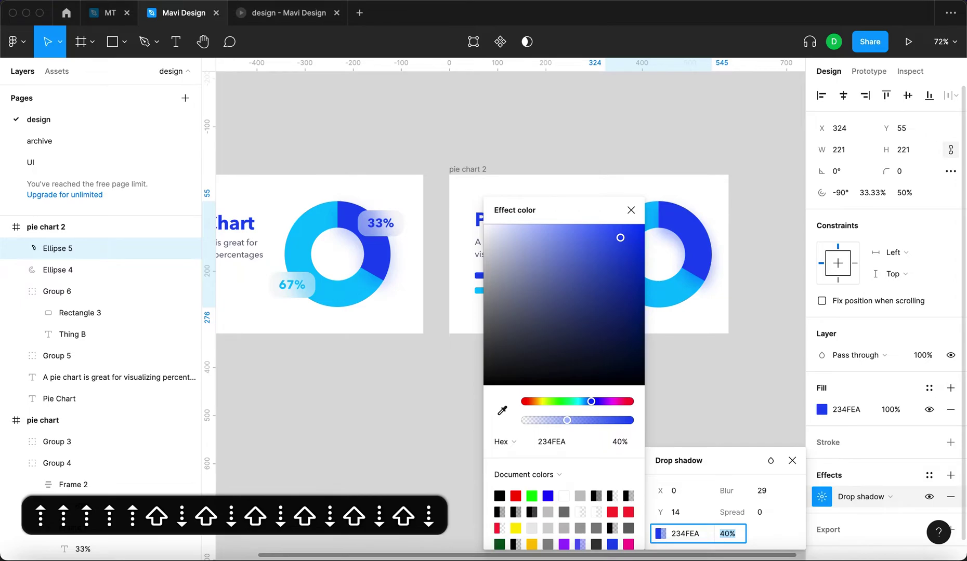
{"action": "left_click", "coordinate": [701, 405]}
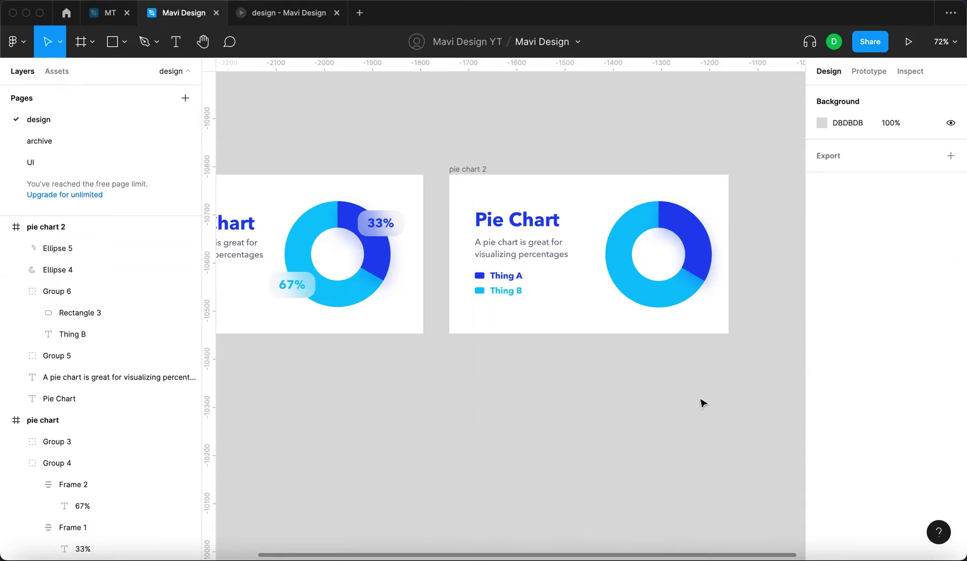
Copy the Pie Chart headline to the frame's top-right and change it to '33%'
{"action": "left_click", "coordinate": [522, 226]}
{"action": "left_click_drag", "start_coordinate": [523, 225], "coordinate": [593, 200]}
{"action": "double_click", "coordinate": [593, 200]}
{"action": "type", "text": "33"}
{"action": "key", "text": "BackSpace"}
{"action": "type", "text": "%"}
{"action": "key", "text": "Escape"}
Set the 33% label's font size to 25 and move it closer to the ring
{"action": "left_click", "coordinate": [903, 409]}
{"action": "type", "text": "25"}
{"action": "key", "text": "Return"}
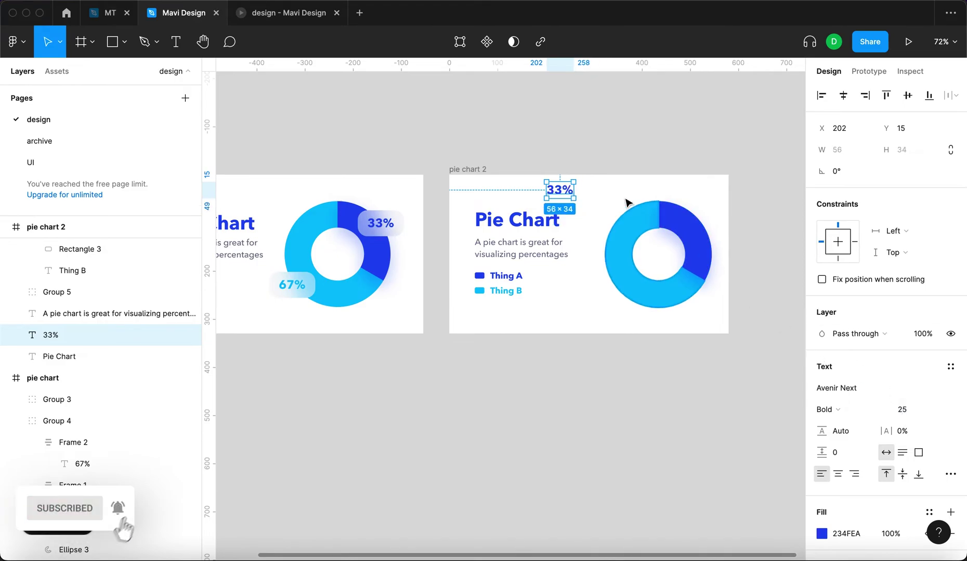
{"action": "left_click", "coordinate": [537, 190]}
{"action": "scroll", "coordinate": [537, 190], "scroll_direction": "up", "scroll_amount": 5}
{"action": "left_click_drag", "start_coordinate": [537, 198], "coordinate": [628, 211]}
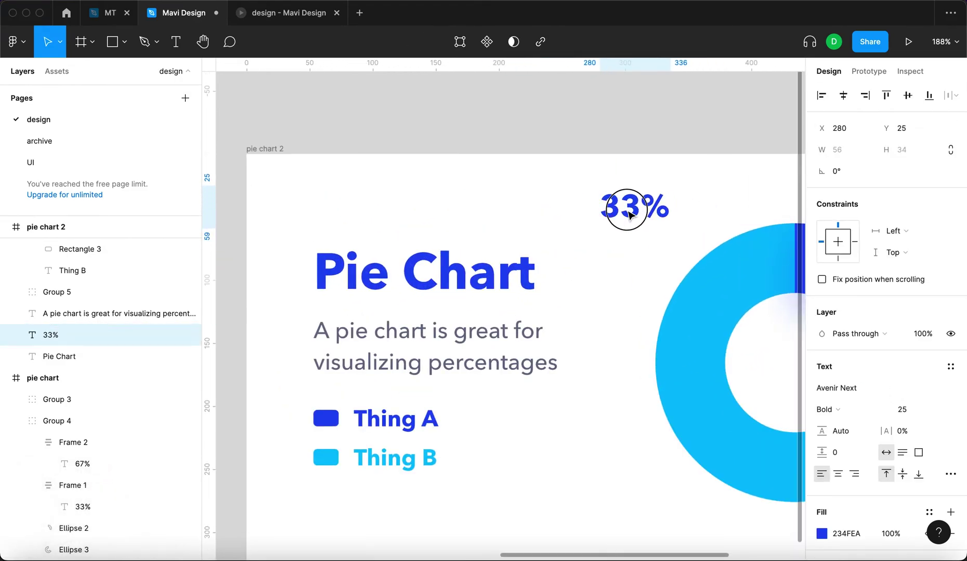
{"action": "scroll", "coordinate": [629, 214], "scroll_direction": "up", "scroll_amount": 5}
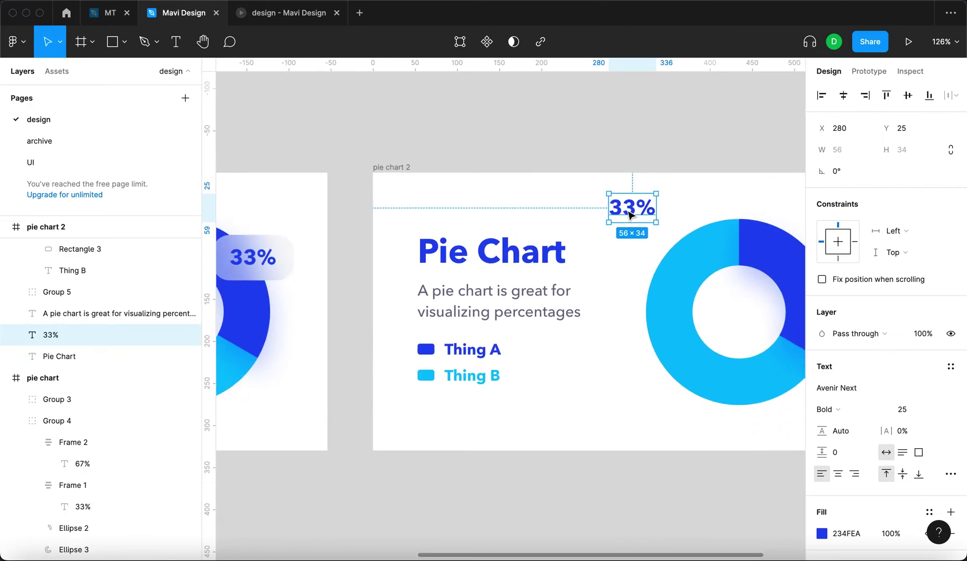
Wrap the 33% label in an auto-layout frame with corner radius 20
{"action": "key", "text": "shift+a"}
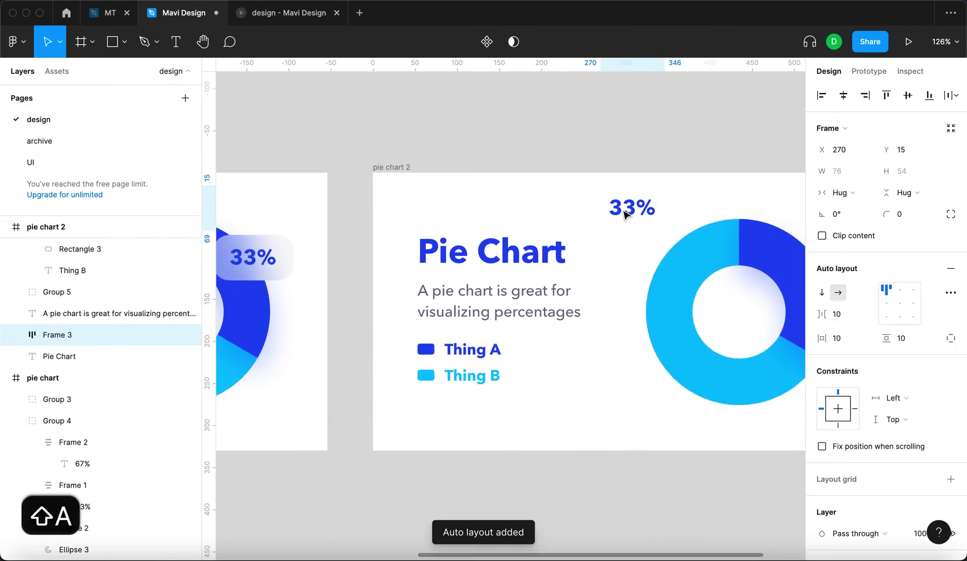
{"action": "scroll", "coordinate": [599, 222], "scroll_direction": "down", "scroll_amount": 3}
{"action": "left_click", "coordinate": [903, 214]}
{"action": "key", "text": "shift+Up"}
{"action": "key", "text": "shift+Up"}
{"action": "key", "text": "shift+Up"}
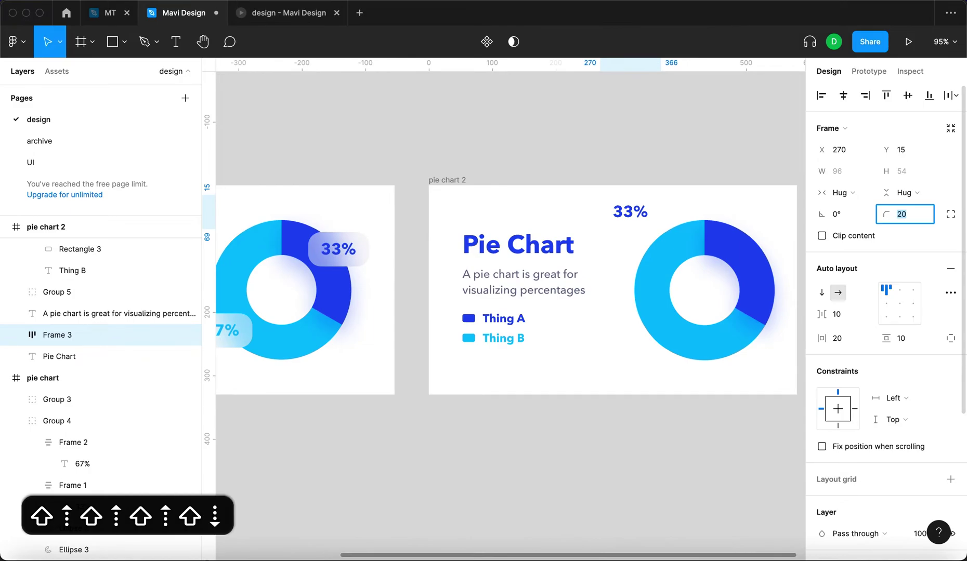
{"action": "key", "text": "Return"}
Move the 33% chip in front of the dark ring segment and fill it white
{"action": "mouse_move", "coordinate": [632, 216]}
{"action": "left_mouse_down"}
{"action": "mouse_move", "coordinate": [750, 264]}
{"action": "mouse_move", "coordinate": [757, 257]}
{"action": "left_mouse_up"}
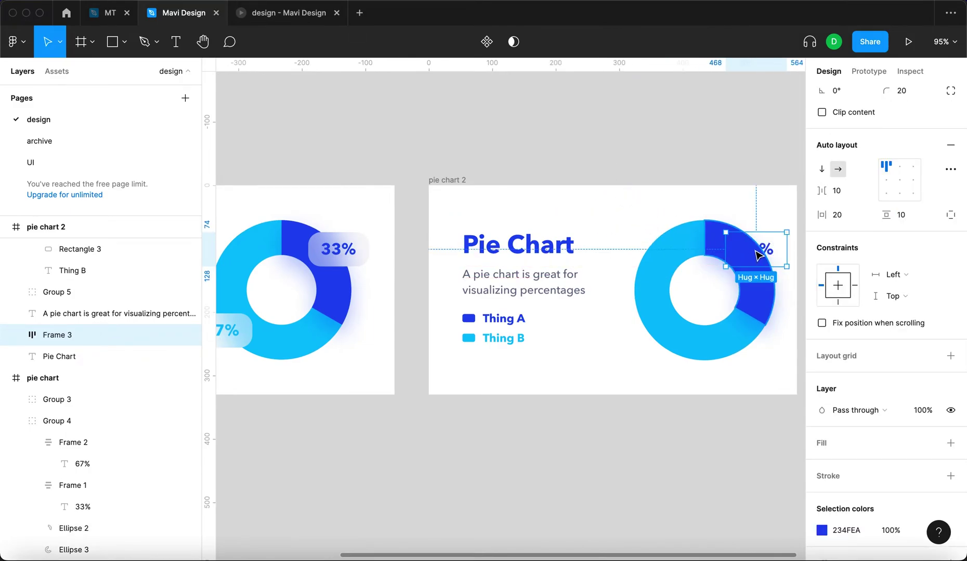
{"action": "key", "text": "alt+super+bracketright"}
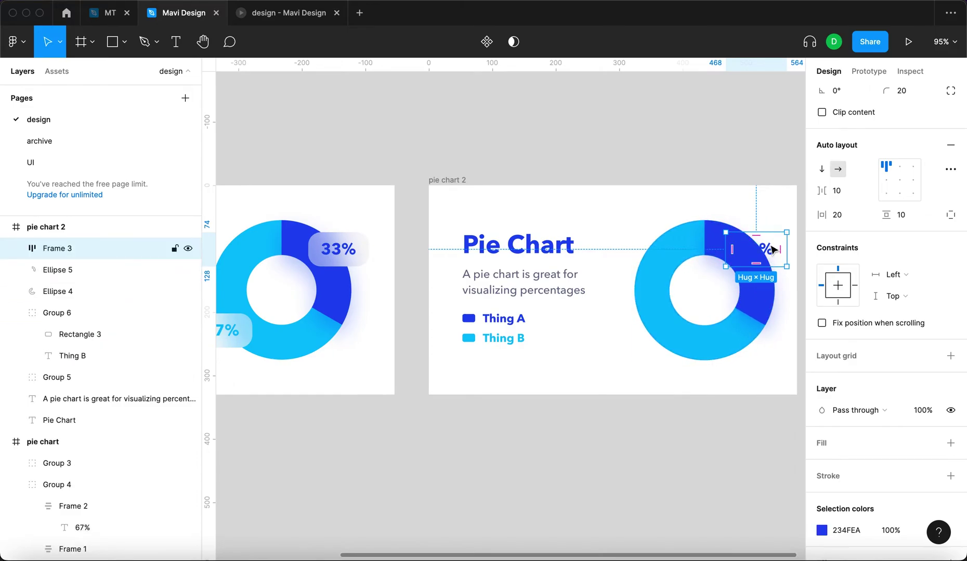
{"action": "scroll", "coordinate": [773, 249], "scroll_direction": "up", "scroll_amount": 3}
{"action": "left_click", "coordinate": [949, 447]}
{"action": "scroll", "coordinate": [614, 193], "scroll_direction": "down", "scroll_amount": 5}
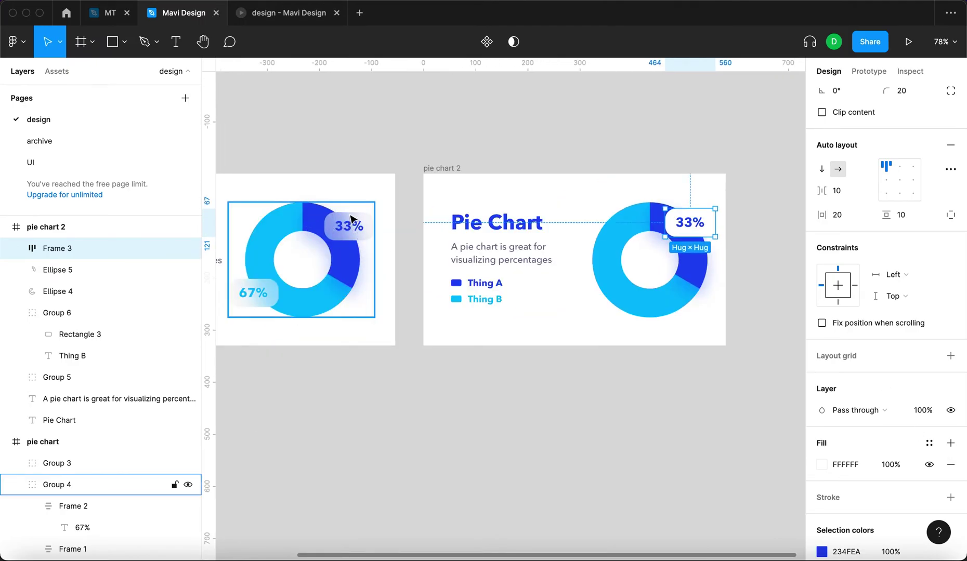
{"action": "scroll", "coordinate": [900, 360], "scroll_direction": "down", "scroll_amount": 1}
{"action": "scroll", "coordinate": [902, 359], "scroll_direction": "down", "scroll_amount": 3}
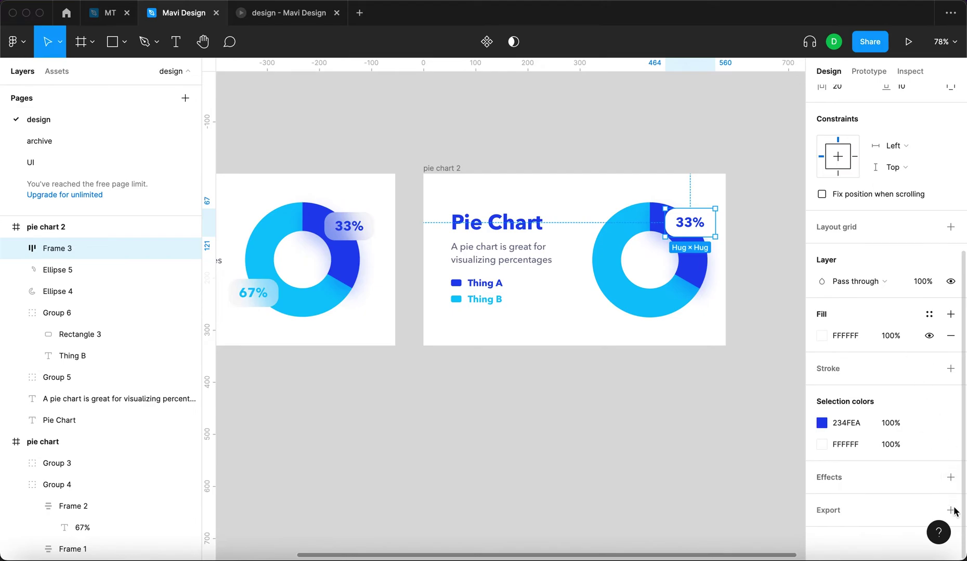
{"action": "left_click", "coordinate": [949, 477]}
Add a background blur of 40 to the 33% chip
{"action": "left_click", "coordinate": [869, 492]}
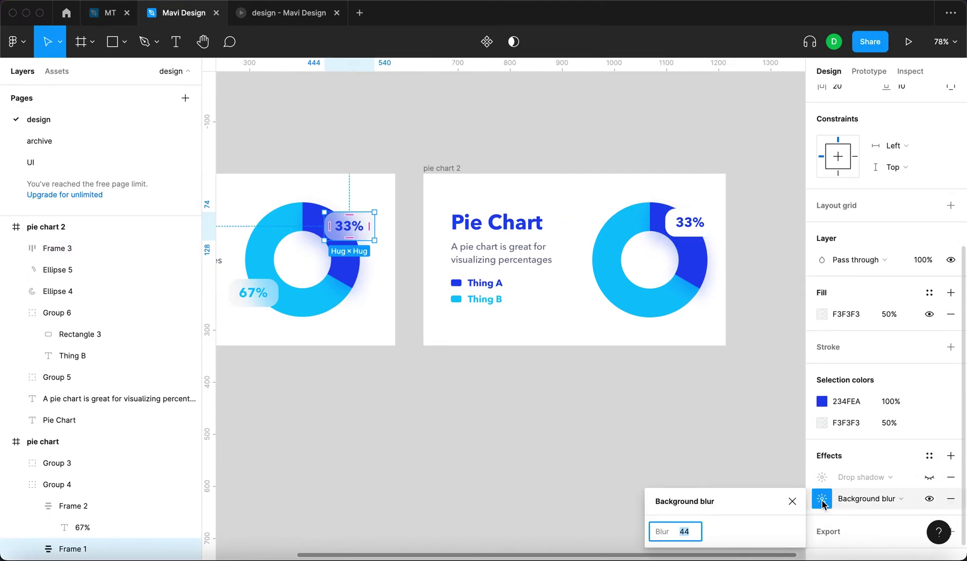
{"action": "left_click", "coordinate": [686, 223]}
{"action": "left_click", "coordinate": [822, 499]}
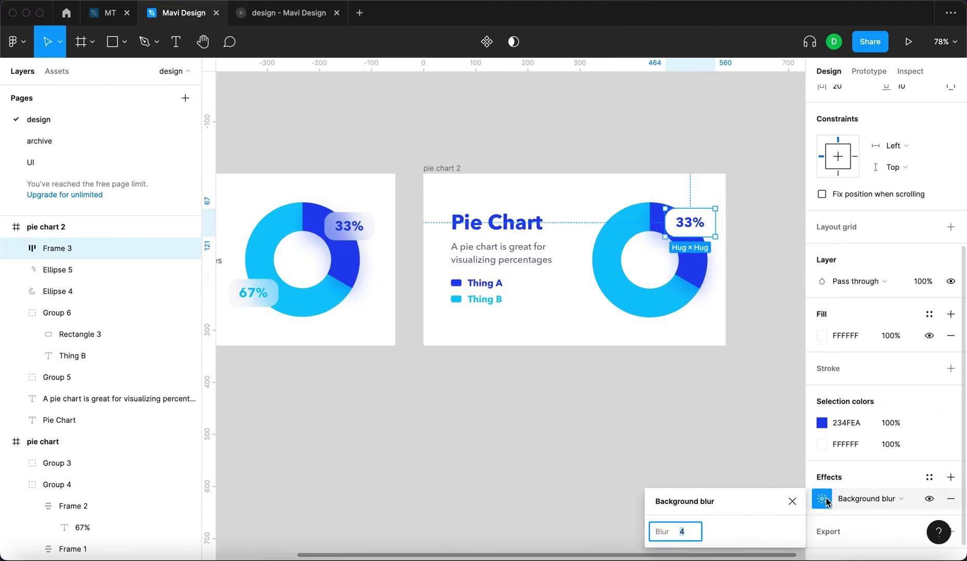
{"action": "type", "text": "$)"}
{"action": "key", "text": "BackSpace"}
{"action": "key", "text": "BackSpace"}
{"action": "type", "text": "40"}
Lower the chip's white fill opacity to about 67%
{"action": "key", "text": "shift+Down"}
{"action": "key", "text": "shift+Down"}
{"action": "key", "text": "shift+Down"}
{"action": "key", "text": "shift+Up"}
{"action": "key", "text": "shift+Down"}
{"action": "key", "text": "shift+Down"}
{"action": "key", "text": "shift+Up"}
{"action": "key", "text": "Down"}
{"action": "key", "text": "Down"}
{"action": "key", "text": "Down"}
{"action": "key", "text": "Down"}
{"action": "key", "text": "Down"}
{"action": "key", "text": "Down"}
{"action": "key", "text": "Return"}
{"action": "key", "text": "Escape"}
{"action": "scroll", "coordinate": [691, 225], "scroll_direction": "up", "scroll_amount": 1}
{"action": "left_click", "coordinate": [693, 226]}
Duplicate the 33% chip as a light blue '67%' chip on the ring's lower-left edge
{"action": "left_click_drag", "start_coordinate": [674, 243], "coordinate": [591, 296]}
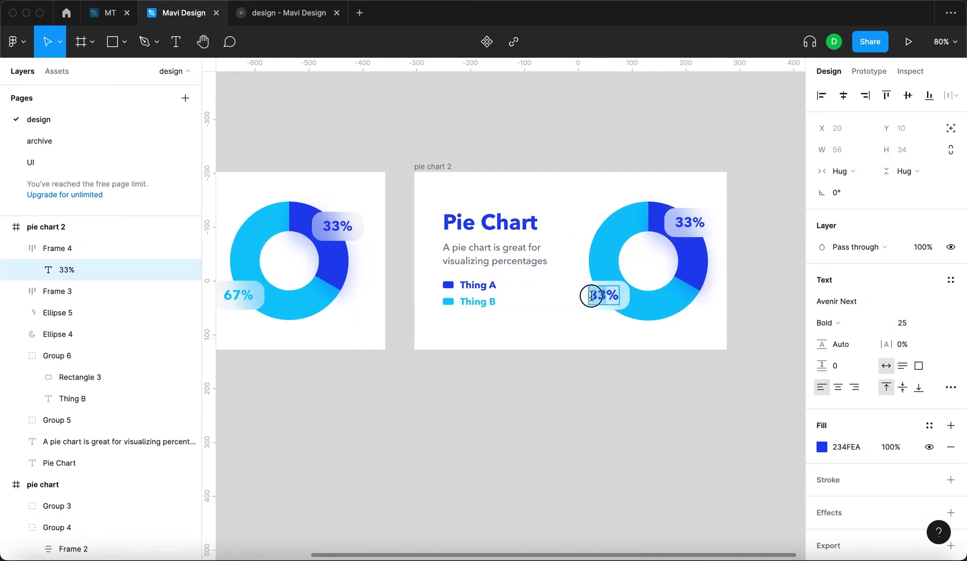
{"action": "key", "text": "Escape"}
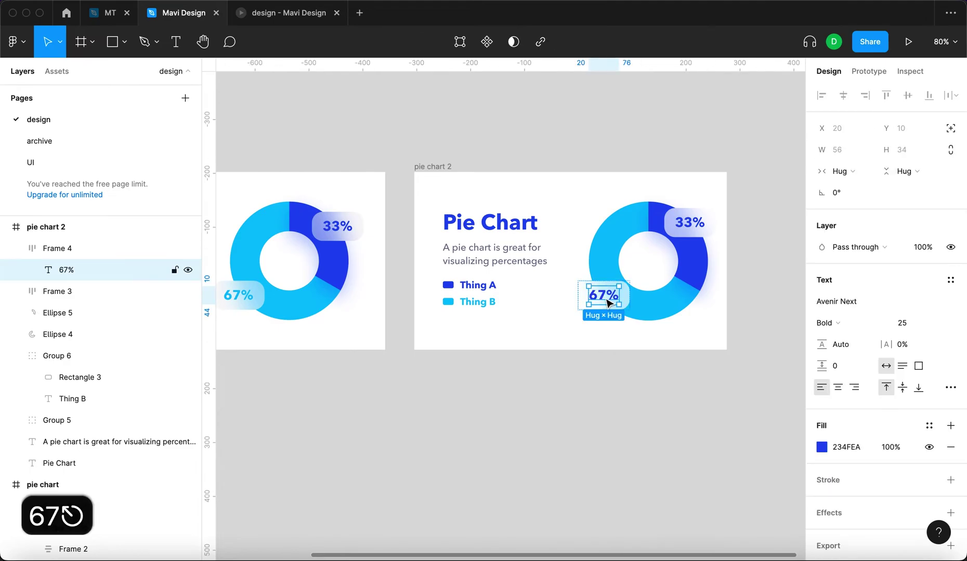
{"action": "key", "text": "i"}
{"action": "left_click", "coordinate": [613, 243]}
{"action": "key", "text": "Escape"}
{"action": "left_click_drag", "start_coordinate": [610, 308], "coordinate": [602, 308]}
{"action": "key", "text": "Escape"}
{"action": "left_click_drag", "start_coordinate": [670, 273], "coordinate": [572, 198]}
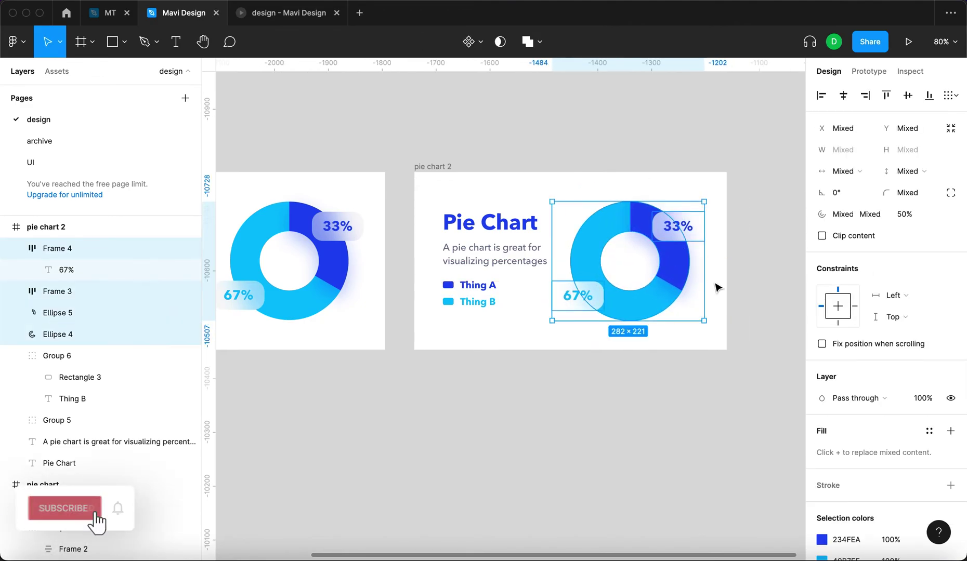
{"action": "key", "text": "Escape"}
{"action": "scroll", "coordinate": [703, 224], "scroll_direction": "up", "scroll_amount": 3}
Give the 33% chip a light grey F3F3F3 fill
{"action": "left_click", "coordinate": [732, 224]}
{"action": "key", "text": "Escape"}
{"action": "scroll", "coordinate": [642, 305], "scroll_direction": "up", "scroll_amount": 1}
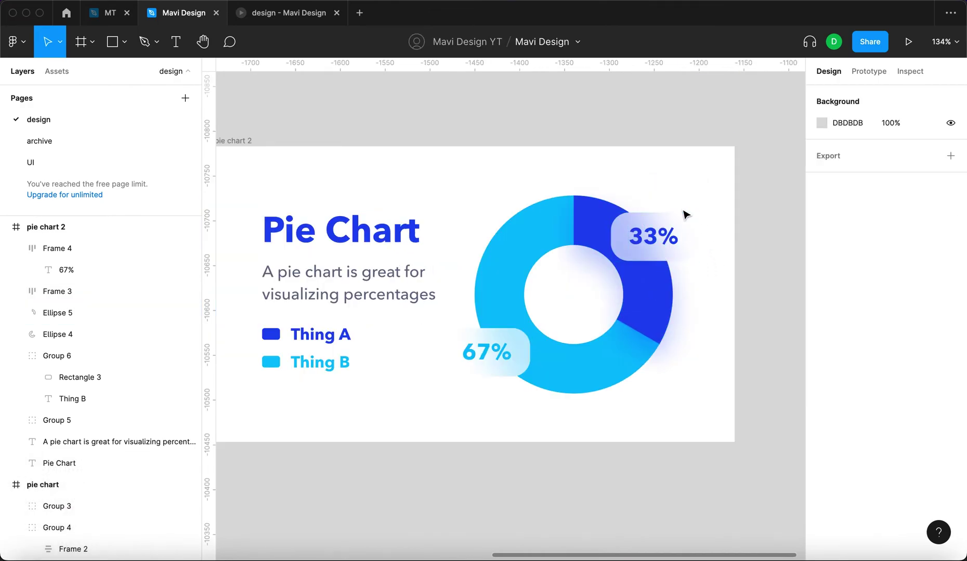
{"action": "left_click", "coordinate": [691, 235]}
{"action": "scroll", "coordinate": [852, 359], "scroll_direction": "down", "scroll_amount": 5}
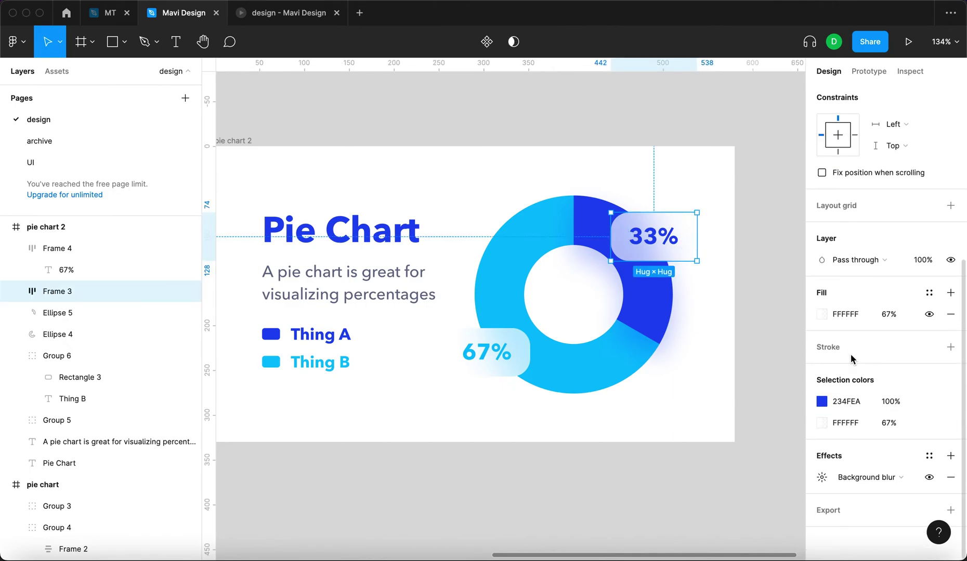
{"action": "left_click", "coordinate": [821, 314]}
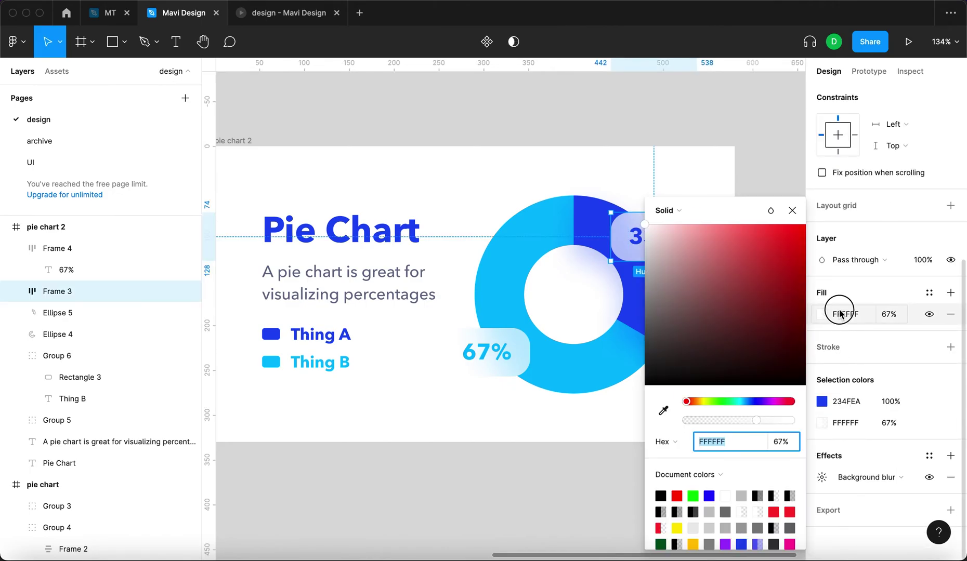
{"action": "scroll", "coordinate": [845, 347], "scroll_direction": "up", "scroll_amount": 2}
{"action": "left_click", "coordinate": [852, 389]}
{"action": "type", "text": "f3f3f3"}
{"action": "key", "text": "Return"}
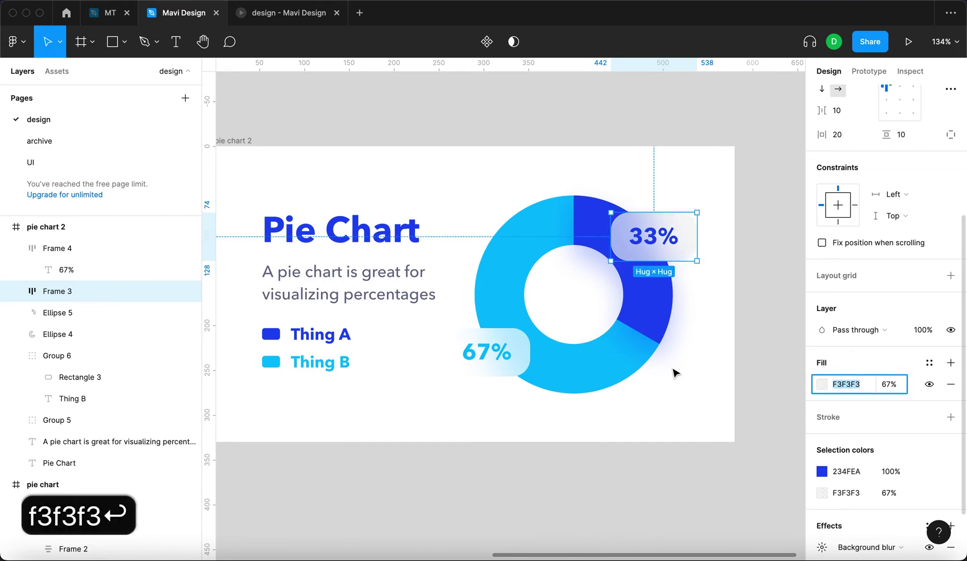
Apply the same F3F3F3 fill to the 67% chip
{"action": "key", "text": "super+c"}
{"action": "left_click", "coordinate": [468, 358]}
{"action": "key", "text": "super+v"}
{"action": "key", "text": "Return"}
{"action": "left_click", "coordinate": [727, 366]}
{"action": "scroll", "coordinate": [727, 375], "scroll_direction": "down", "scroll_amount": 3}
{"action": "scroll", "coordinate": [727, 375], "scroll_direction": "down", "scroll_amount": 3}
{"action": "scroll", "coordinate": [729, 372], "scroll_direction": "up", "scroll_amount": 2}
{"action": "left_click", "coordinate": [686, 309]}
Remove the percentage chips from the copied ring and adjust the light-blue arc's start angle
{"action": "left_click", "coordinate": [741, 377]}
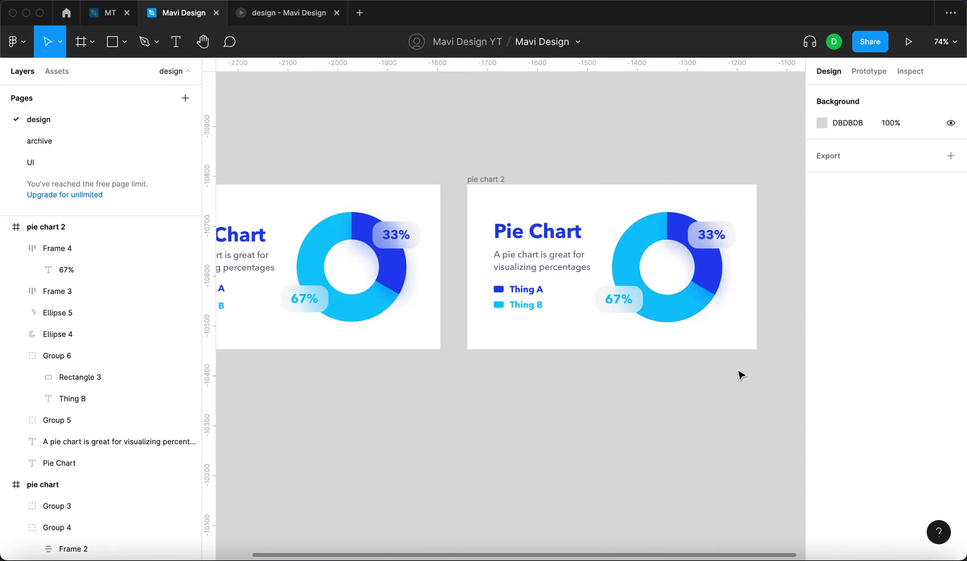
{"action": "mouse_move", "coordinate": [727, 341]}
{"action": "left_mouse_down"}
{"action": "mouse_move", "coordinate": [625, 245]}
{"action": "mouse_move", "coordinate": [648, 449]}
{"action": "left_mouse_up"}
{"action": "key", "text": "BackSpace"}
{"action": "scroll", "coordinate": [620, 438], "scroll_direction": "down", "scroll_amount": 1}
{"action": "scroll", "coordinate": [620, 438], "scroll_direction": "right", "scroll_amount": 1}
{"action": "left_click", "coordinate": [574, 404]}
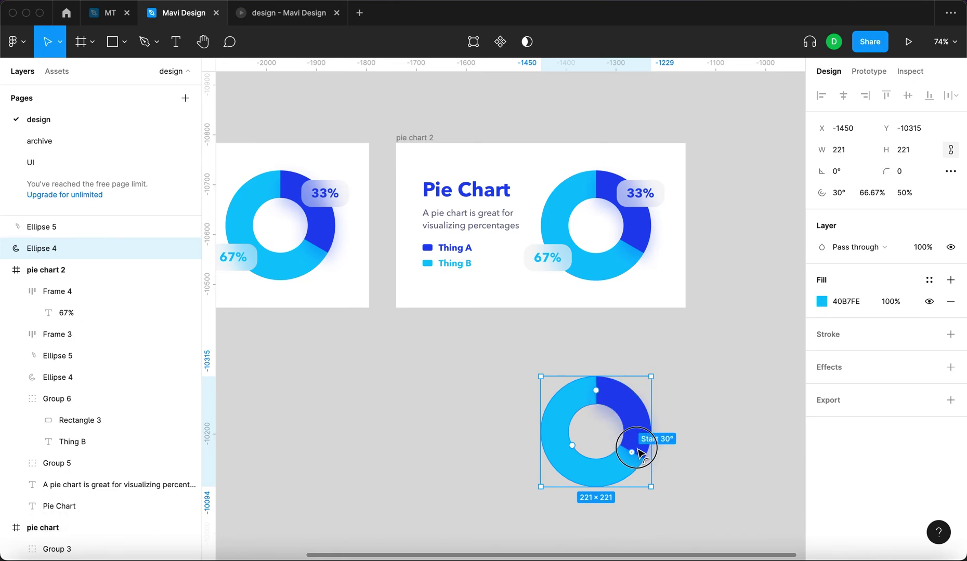
{"action": "mouse_move", "coordinate": [636, 451]}
{"action": "left_mouse_down"}
{"action": "mouse_move", "coordinate": [615, 367]}
{"action": "mouse_move", "coordinate": [647, 463]}
{"action": "left_mouse_up"}
Set the copied dark blue segment's inner ring ratio to 60%
{"action": "left_click", "coordinate": [641, 425]}
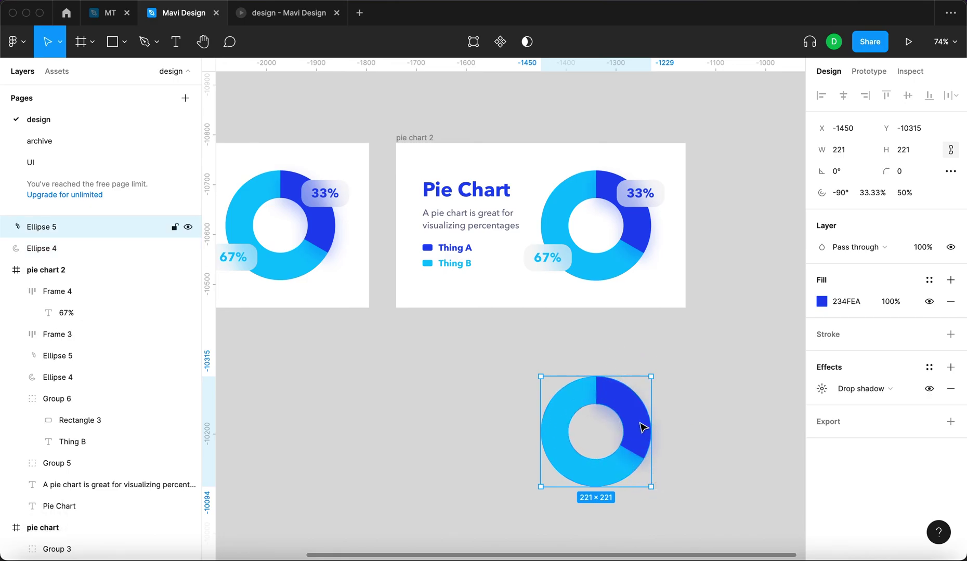
{"action": "left_click", "coordinate": [921, 194]}
{"action": "key", "text": "shift+Up"}
{"action": "key", "text": "shift+Up"}
{"action": "key", "text": "shift+Down"}
{"action": "key", "text": "shift+Down"}
{"action": "key", "text": "shift+Down"}
{"action": "key", "text": "shift+Down"}
{"action": "key", "text": "shift+Down"}
{"action": "key", "text": "shift+Down"}
{"action": "key", "text": "shift+Up"}
{"action": "key", "text": "shift+Up"}
{"action": "key", "text": "shift+Up"}
{"action": "key", "text": "shift+Up"}
{"action": "key", "text": "shift+Up"}
{"action": "key", "text": "shift+Down"}
{"action": "key", "text": "shift+Down"}
{"action": "key", "text": "shift+Up"}
{"action": "left_click", "coordinate": [460, 382]}
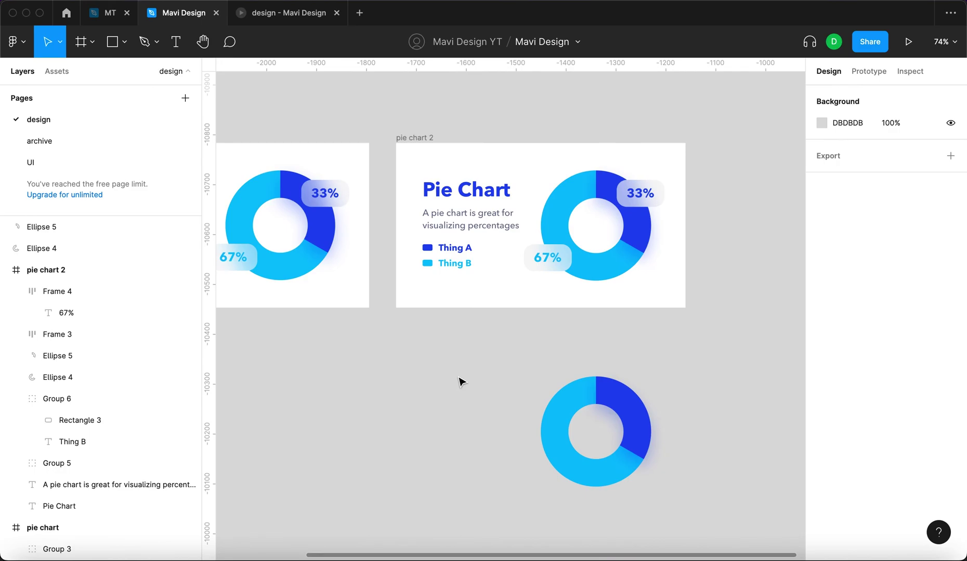